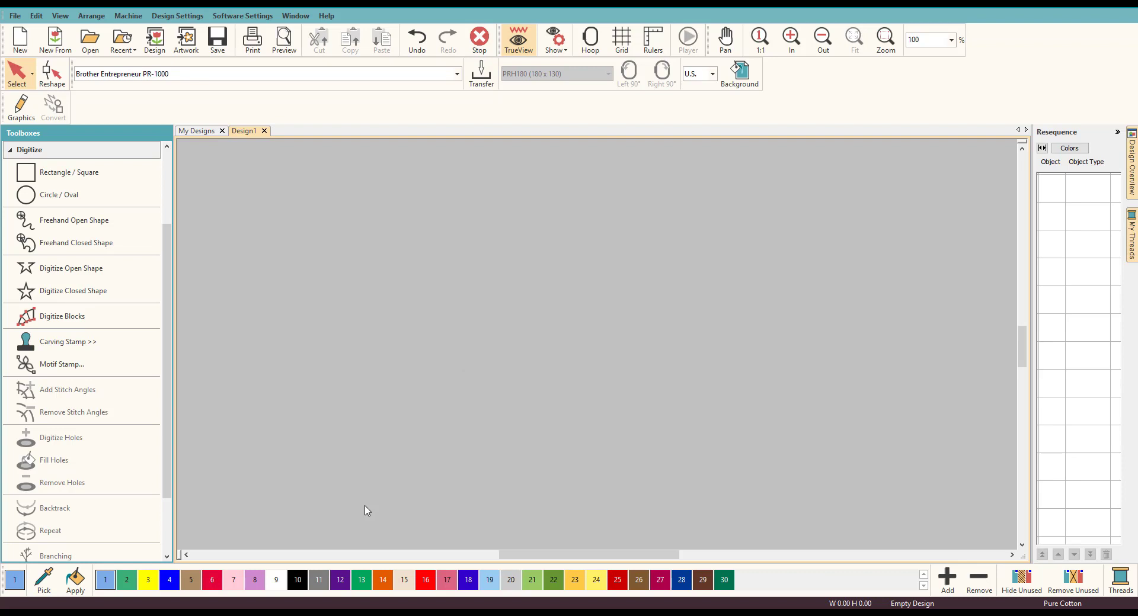
# Step: Draw a rectangle about 5.898 × 3.185 in with Digitize > Rectangle / Square, then return to Select
pyautogui.click(93, 176)
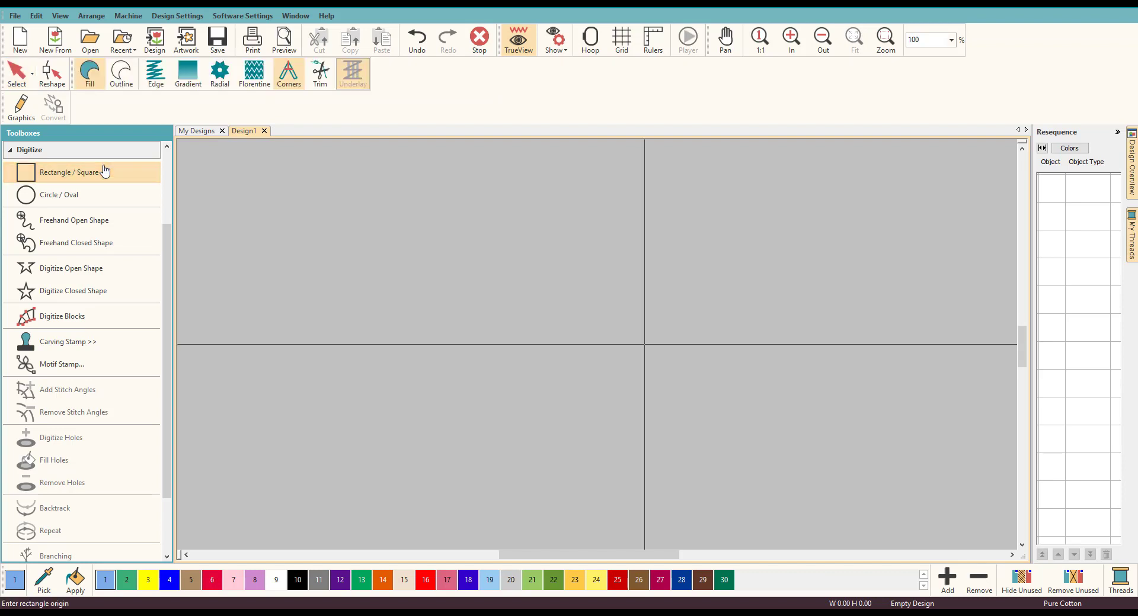
pyautogui.click(490, 219)
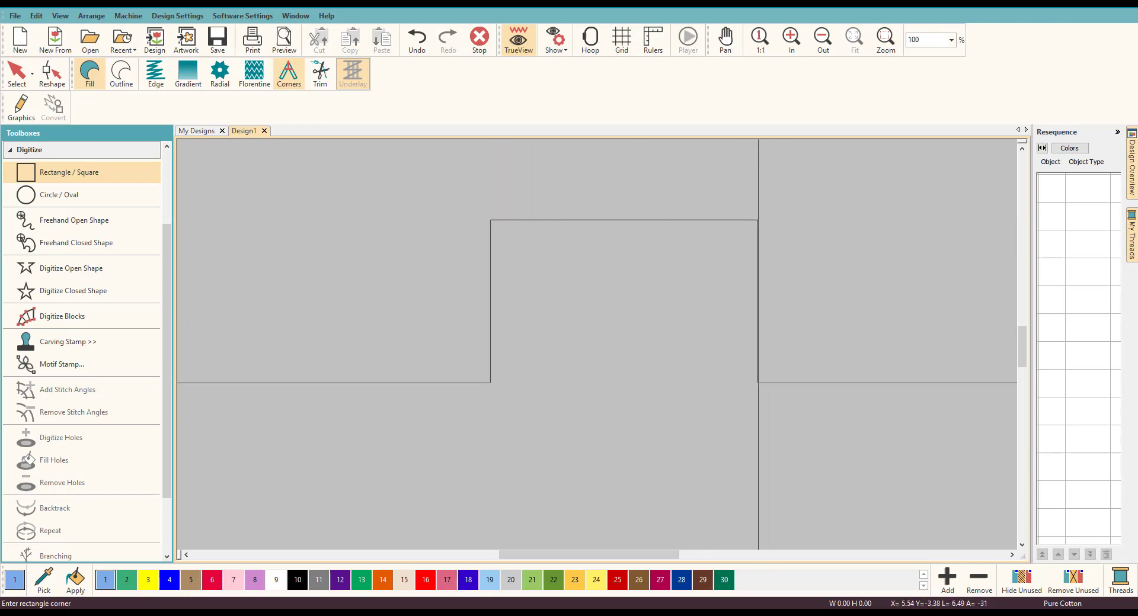
pyautogui.click(775, 374)
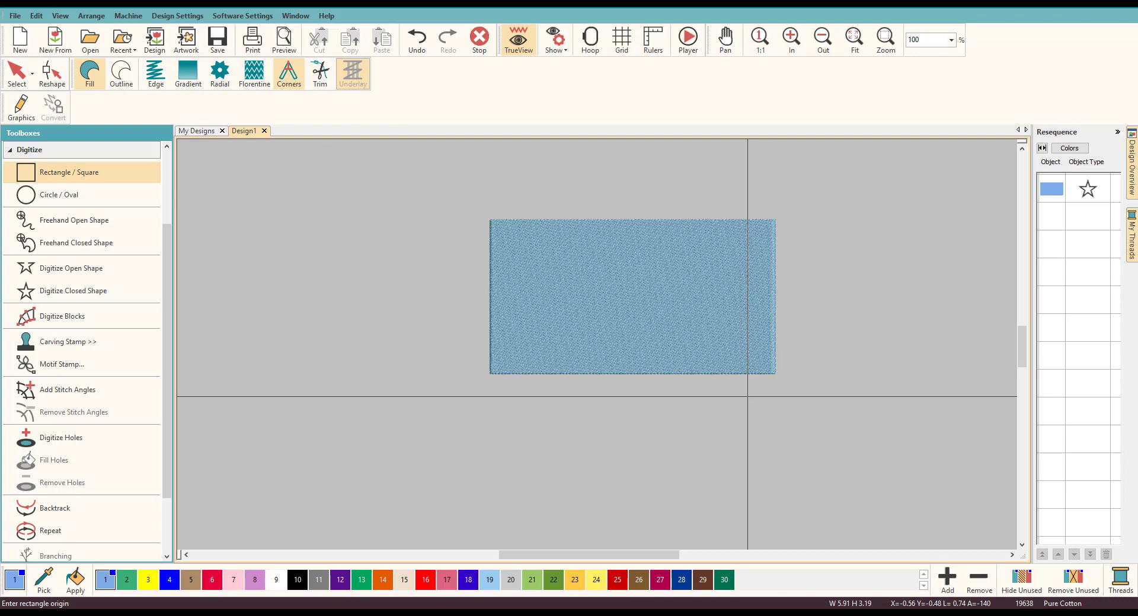
pyautogui.click(18, 74)
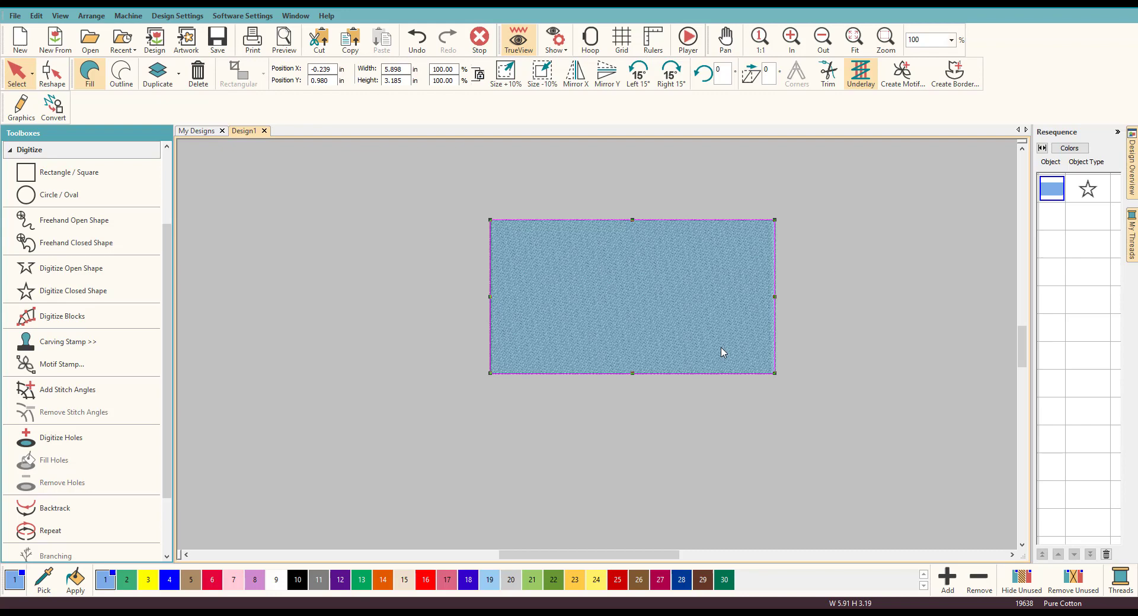
# Step: Open the rectangle's Object Properties to view its Tatami fill with 0.016 in spacing and 0.157 in length
pyautogui.click(690, 290)
pyautogui.doubleClick(697, 295)
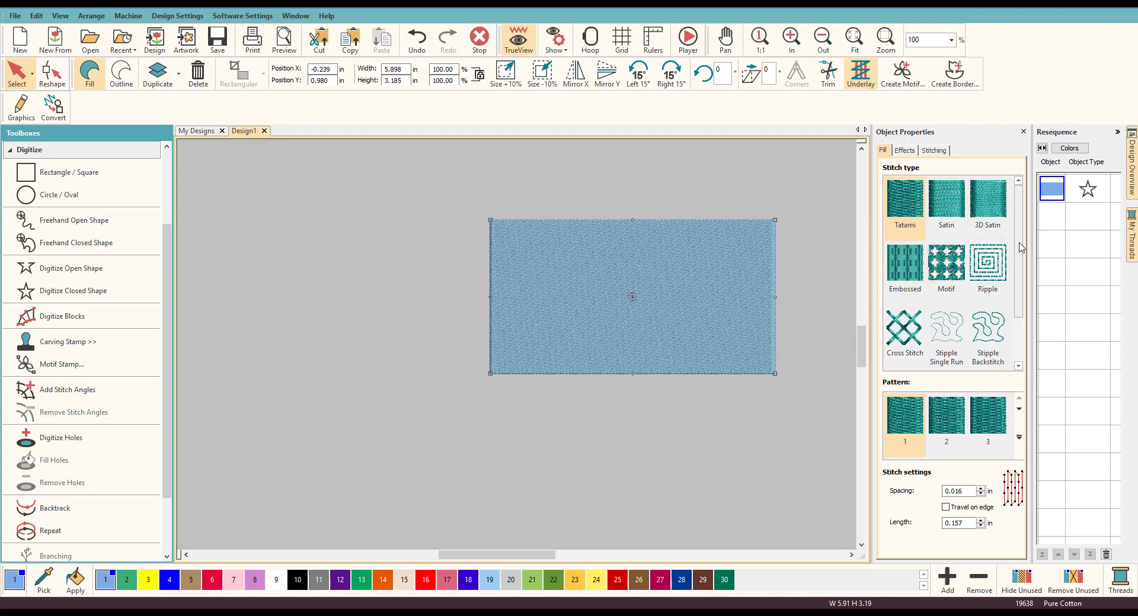
pyautogui.scroll(-2, 1020, 246)
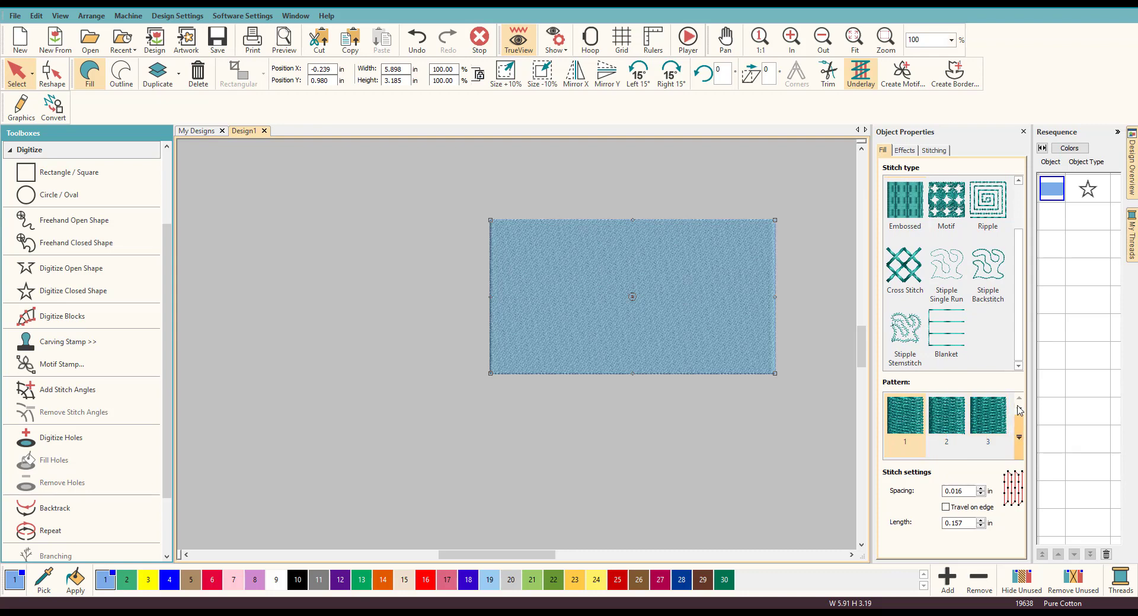
# Step: On the Stitching tab, set the second underlay type to Zigzag below the Edge Run first underlay
pyautogui.click(936, 152)
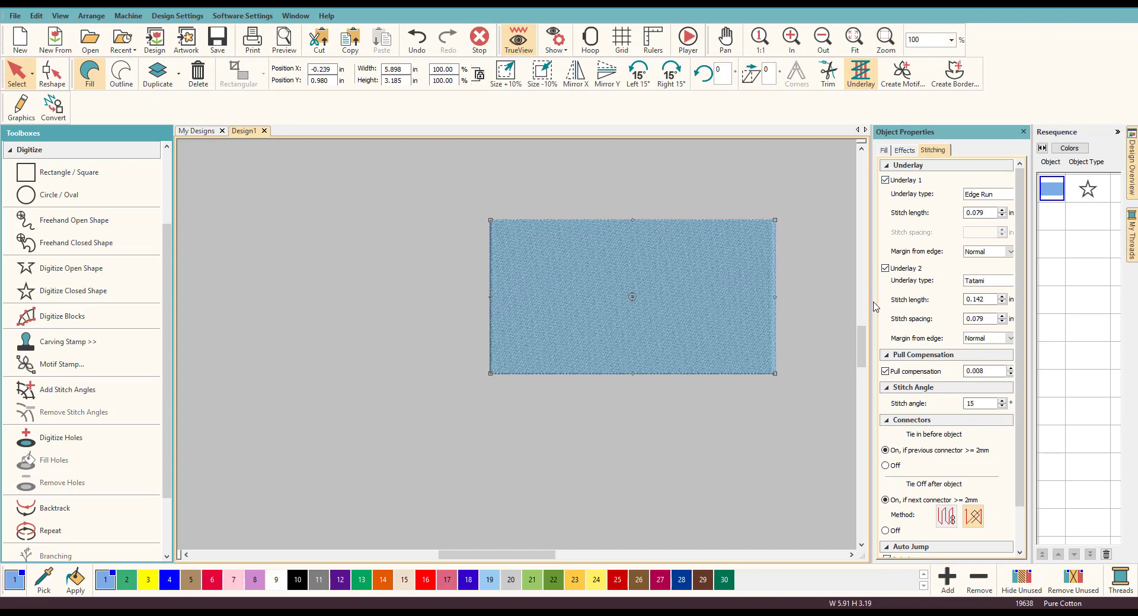
pyautogui.moveTo(866, 307); pyautogui.dragTo(841, 307)
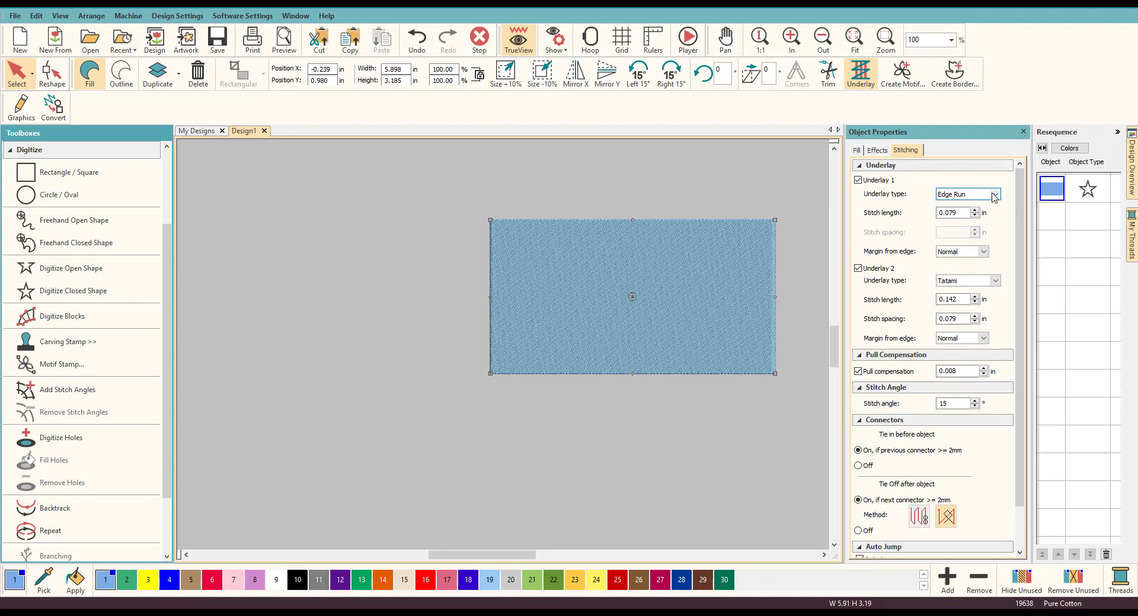
pyautogui.click(995, 281)
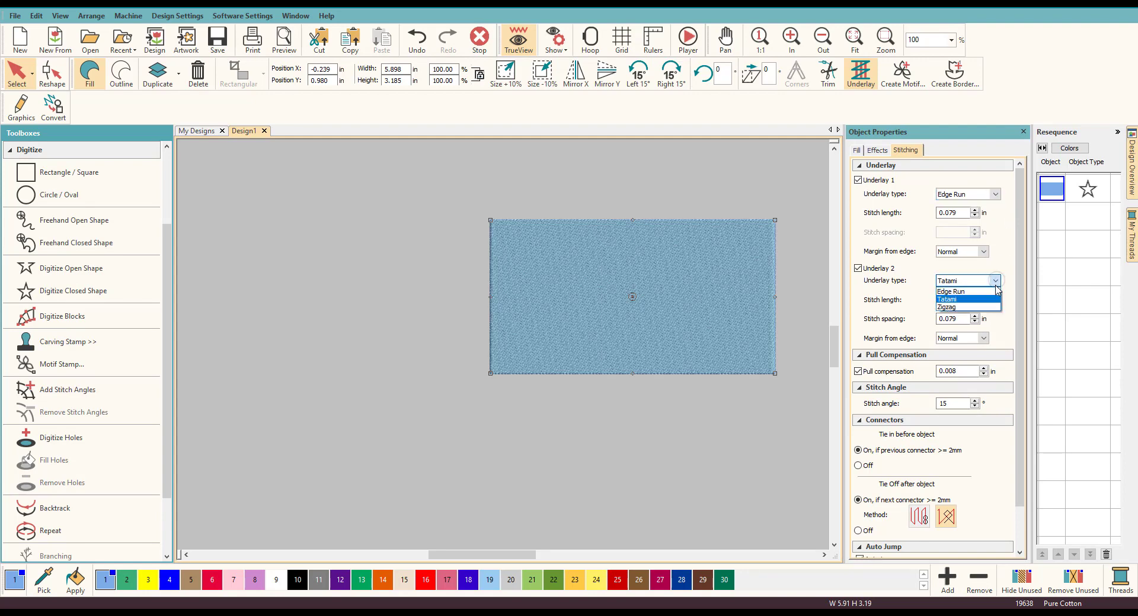
pyautogui.click(975, 307)
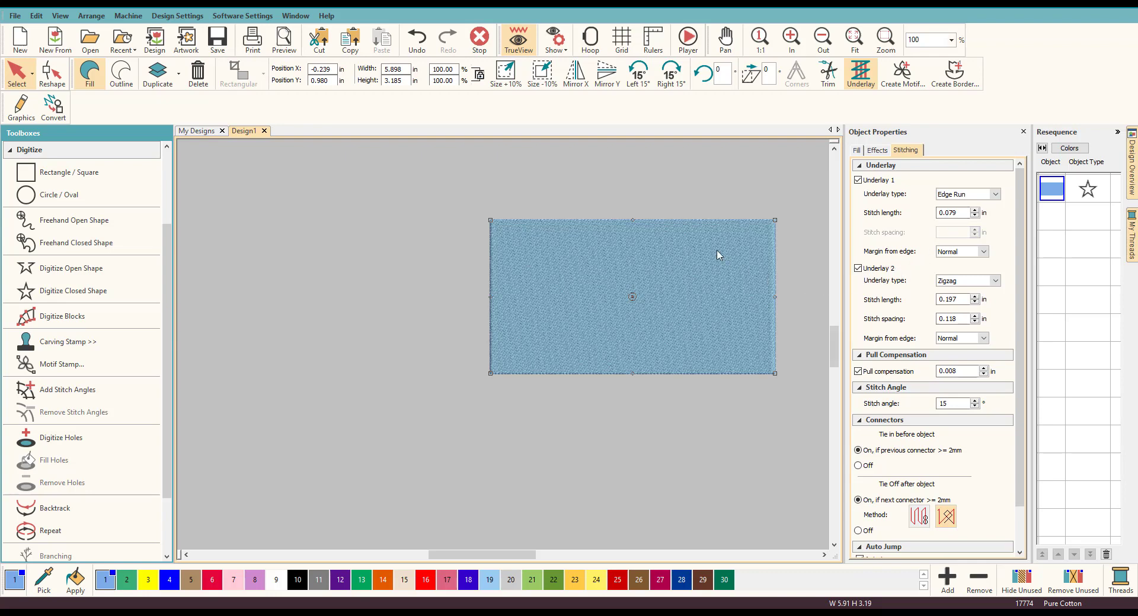
# Step: Switch the canvas from realistic to flat stitch display
pyautogui.click(518, 40)
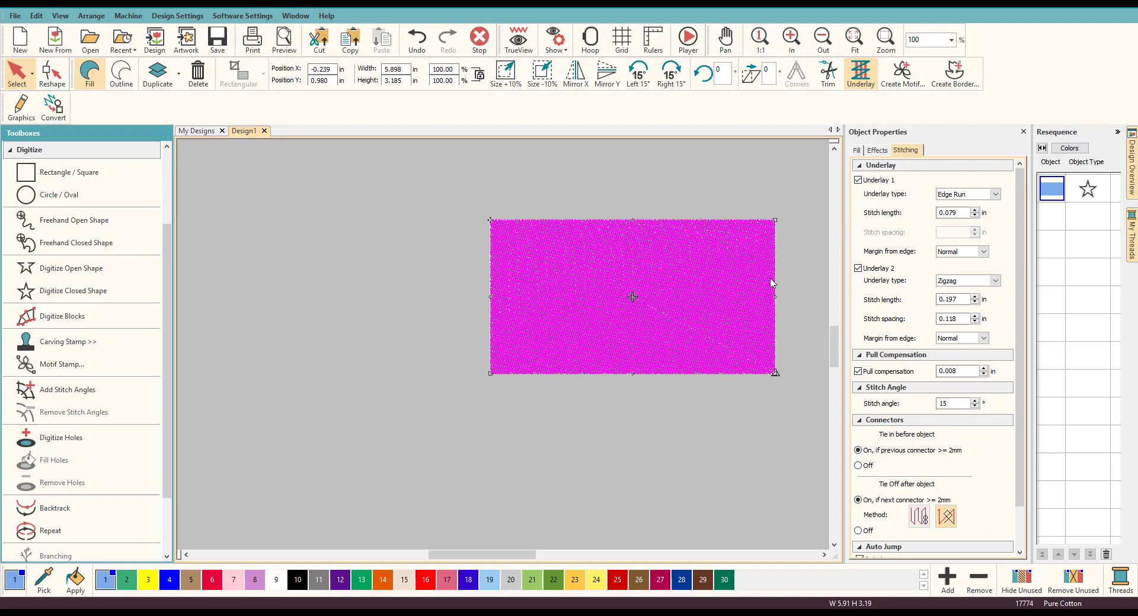
pyautogui.scroll(4, 672, 271)
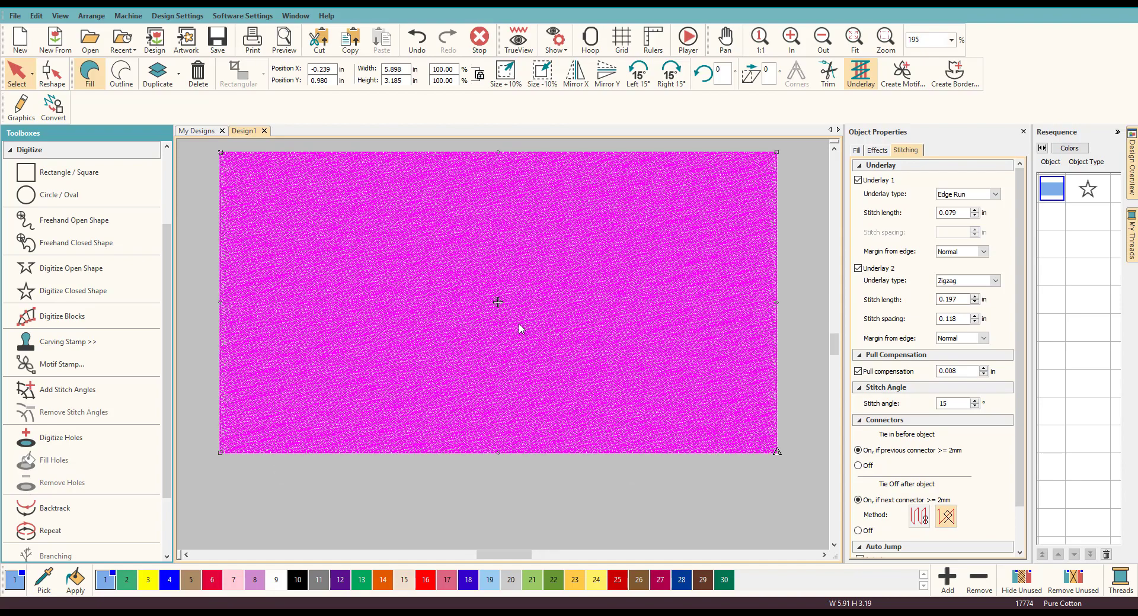
pyautogui.scroll(3, 520, 329)
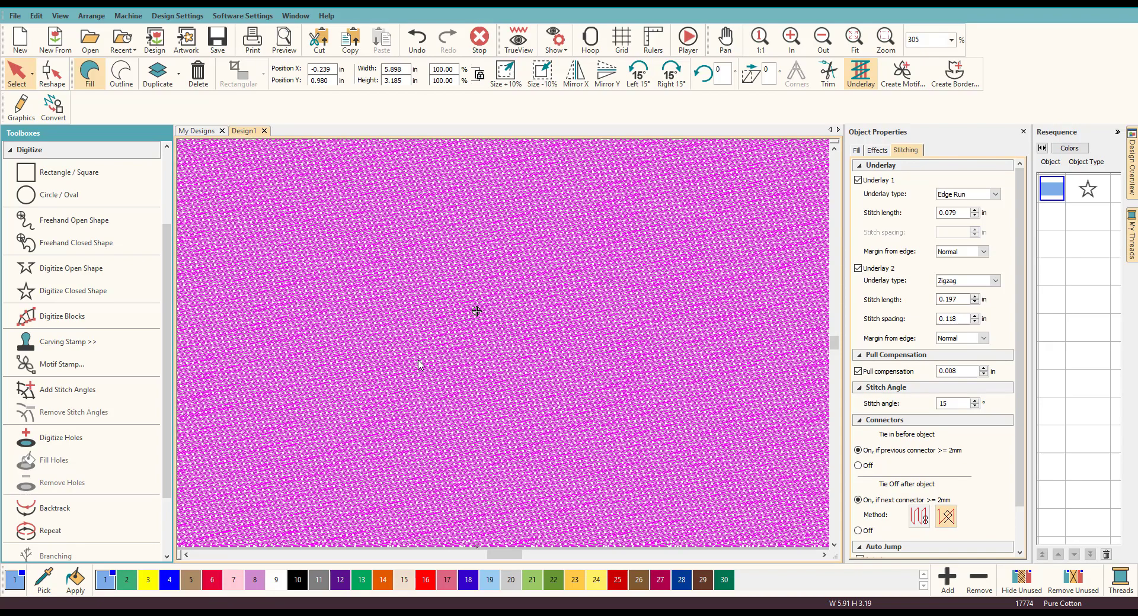
pyautogui.scroll(-3, 515, 352)
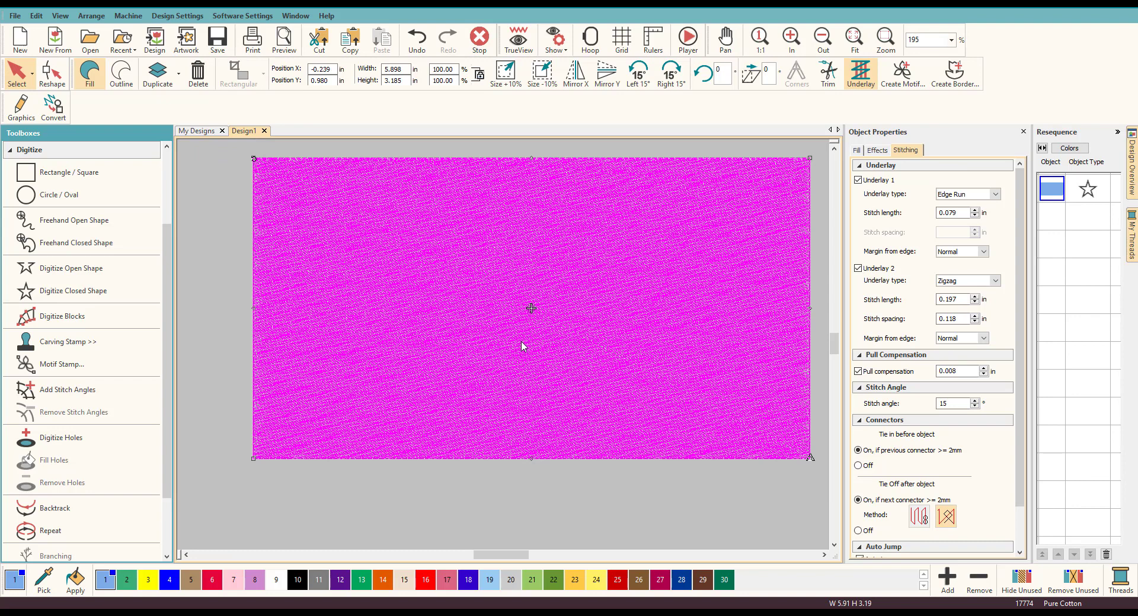
# Step: Set the Edge Run underlay's margin from edge to Wide, passing through Medium
pyautogui.click(983, 252)
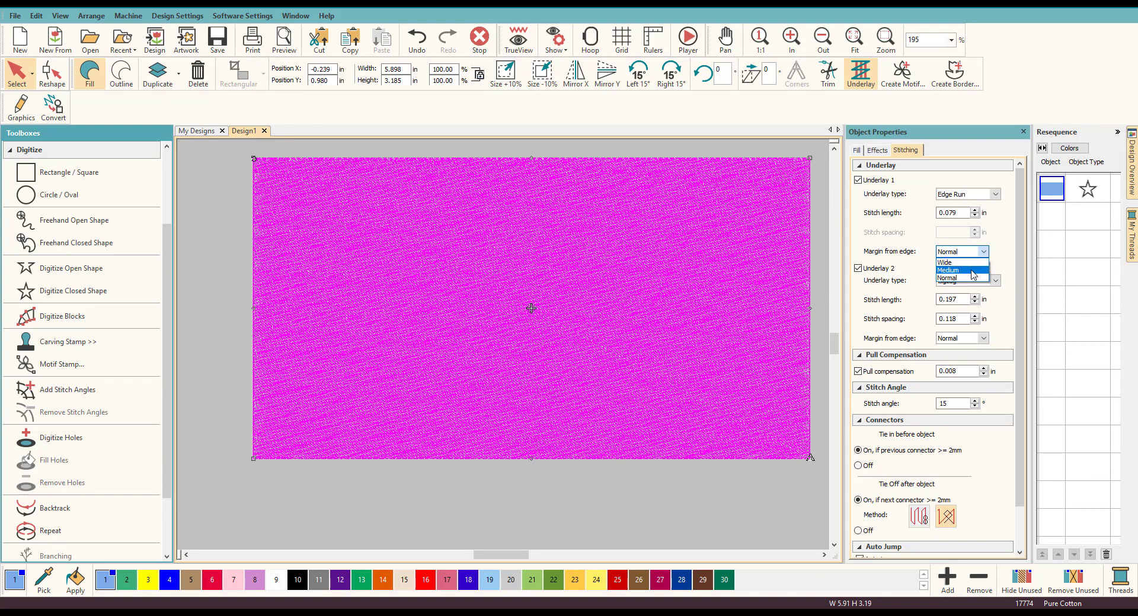
pyautogui.click(973, 271)
pyautogui.click(984, 252)
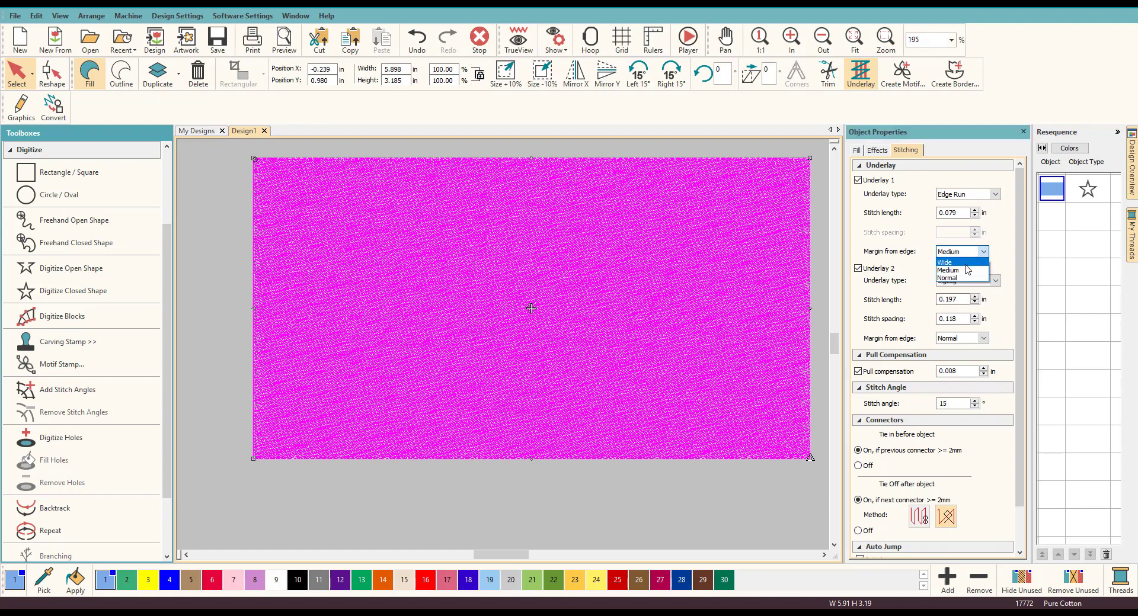
pyautogui.click(964, 262)
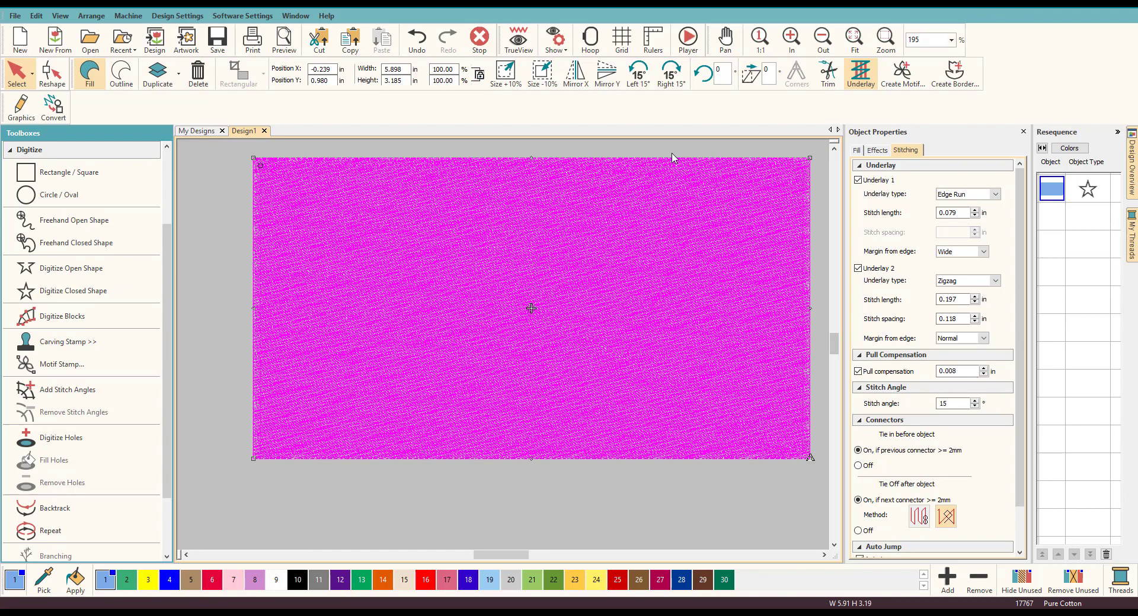
pyautogui.scroll(2, 528, 309)
pyautogui.scroll(2, 505, 349)
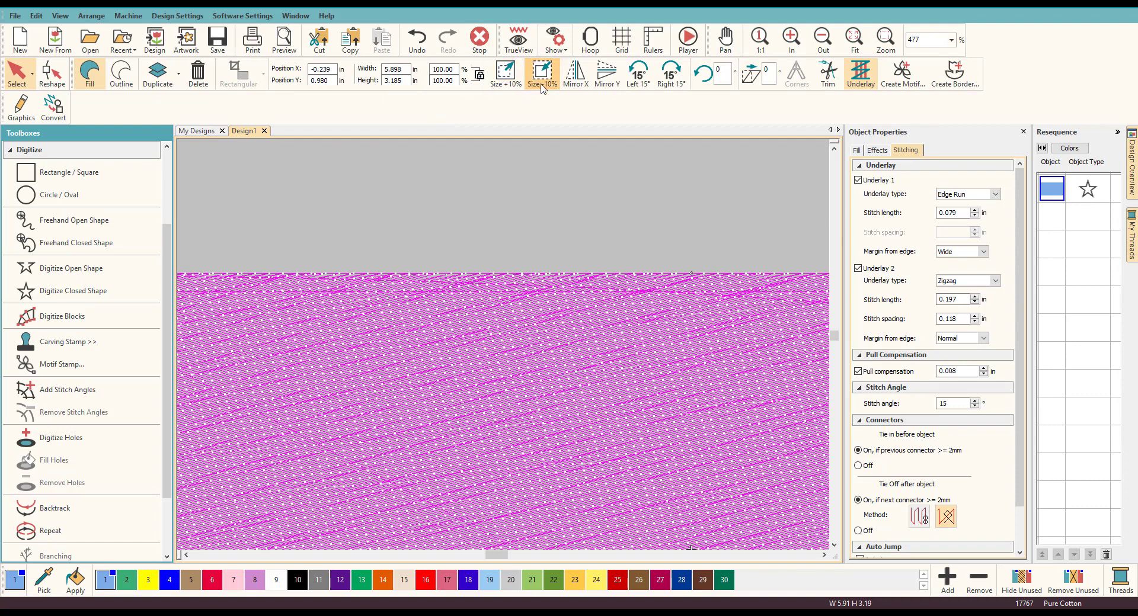
# Step: Turn off Needle Points in the Show list and zoom in on the rectangle
pyautogui.click(565, 42)
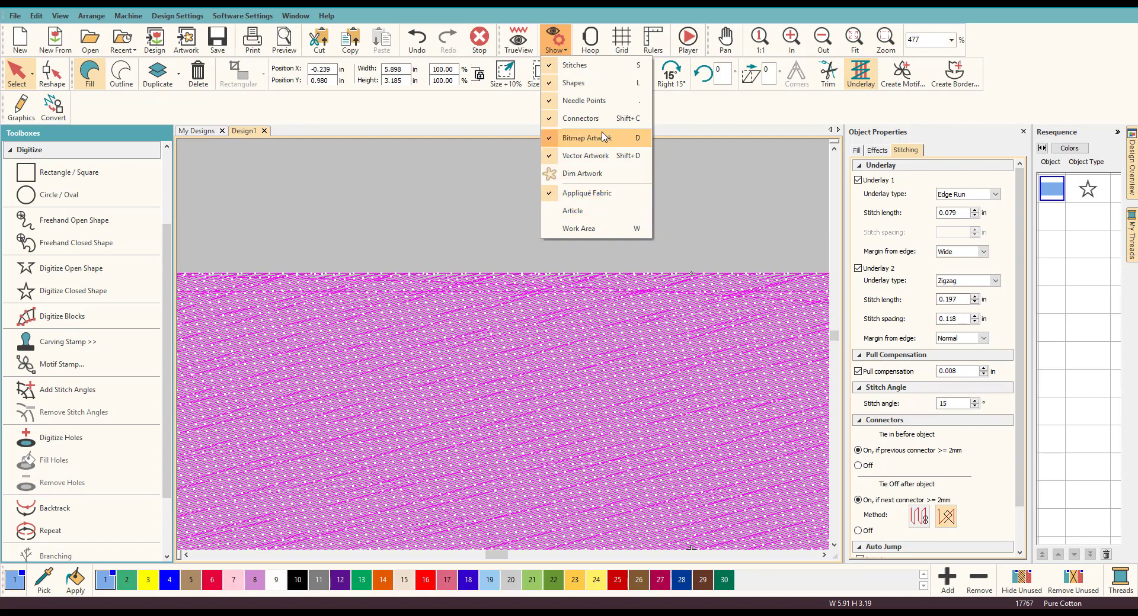
pyautogui.click(588, 100)
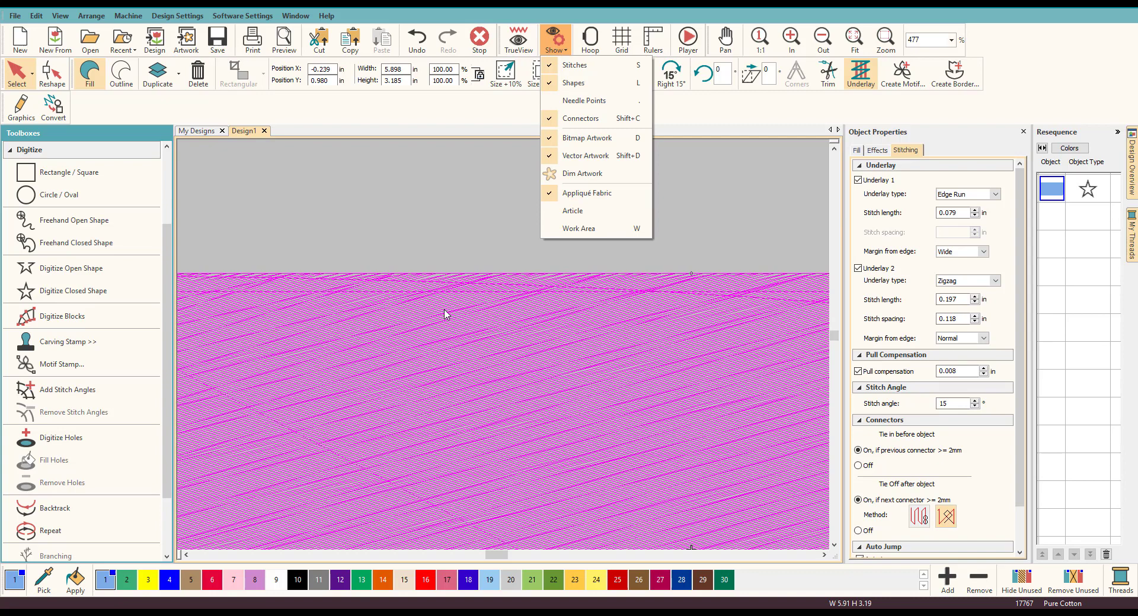
pyautogui.click(407, 229)
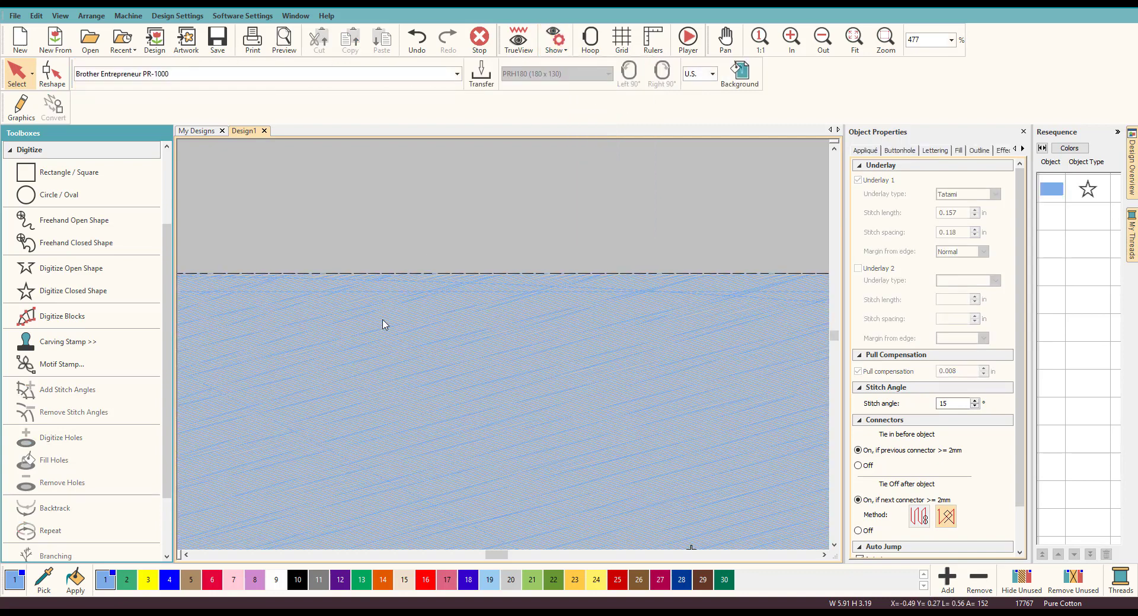
pyautogui.scroll(-1, 382, 324)
pyautogui.scroll(3, 503, 350)
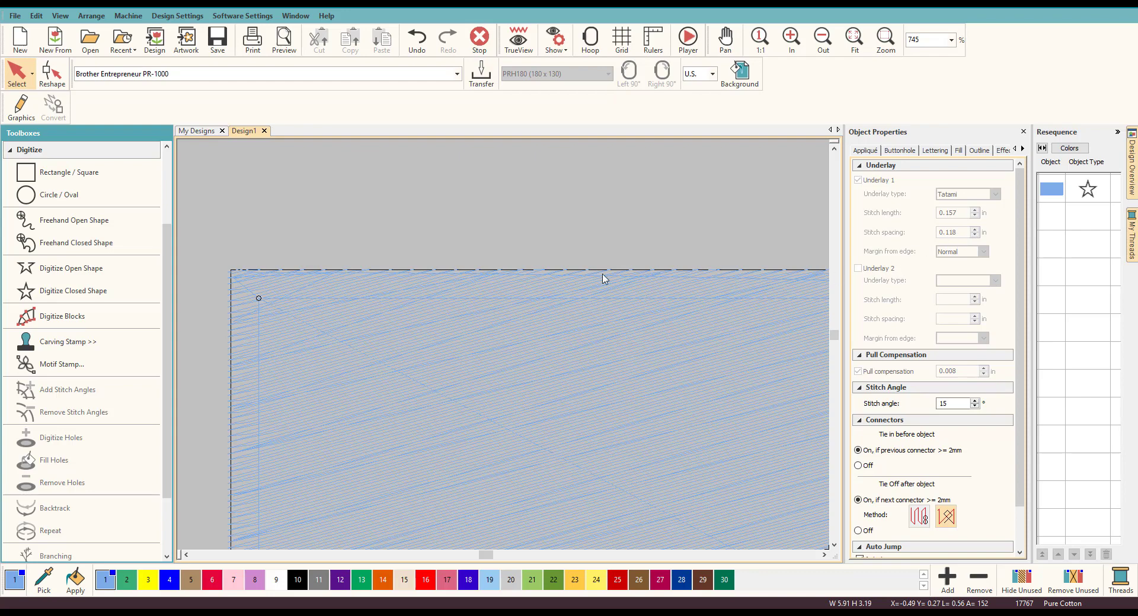
# Step: Select the rectangle and change its Edge Run margin from edge from Wide to Normal
pyautogui.click(435, 331)
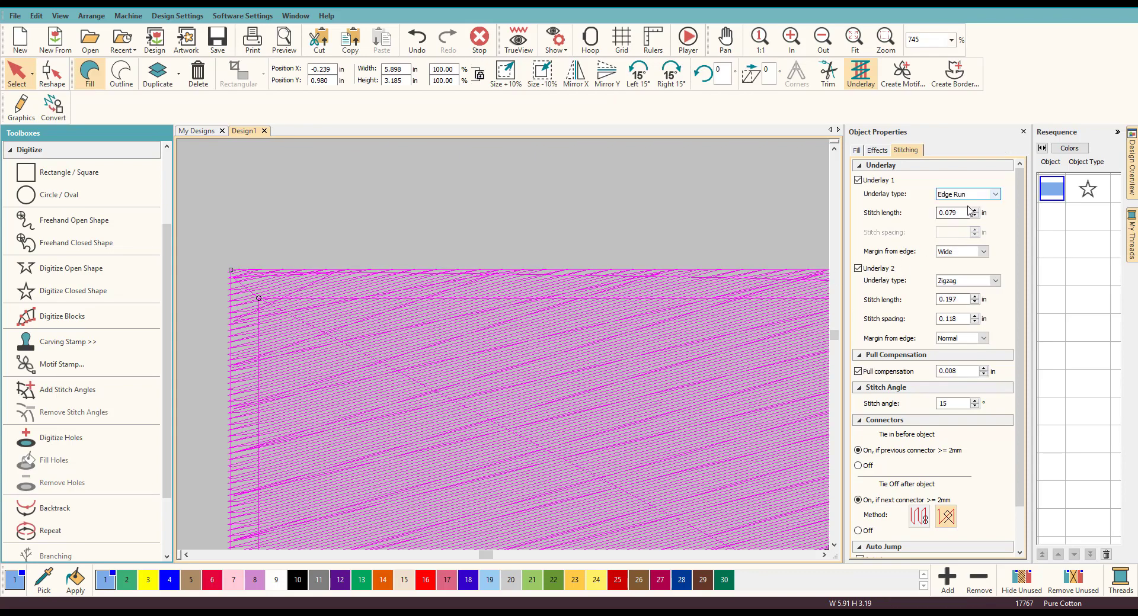
pyautogui.click(984, 253)
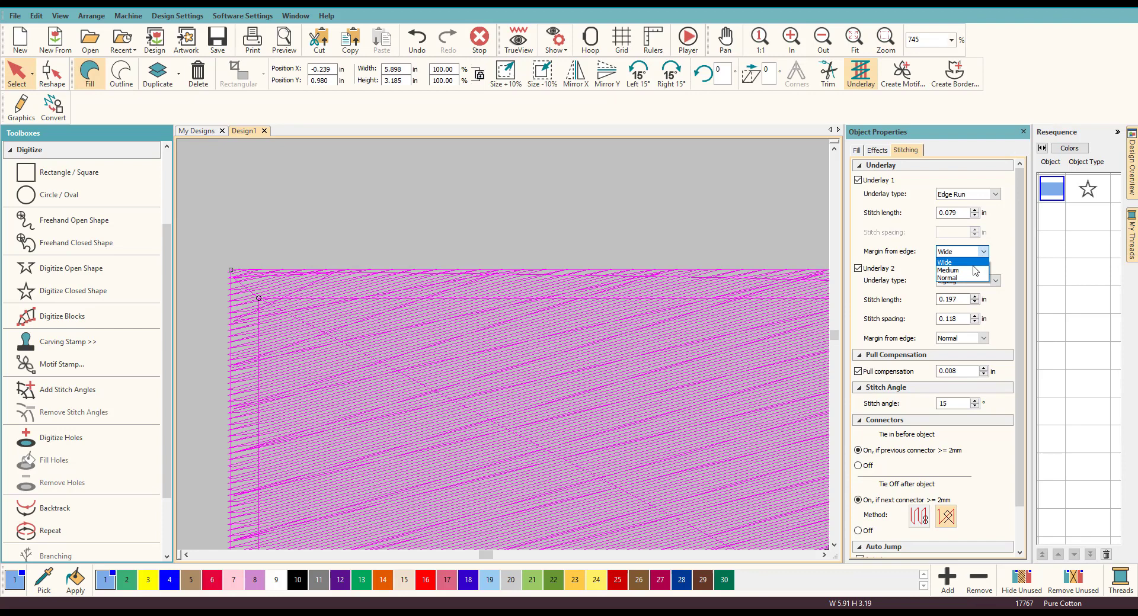
pyautogui.click(948, 274)
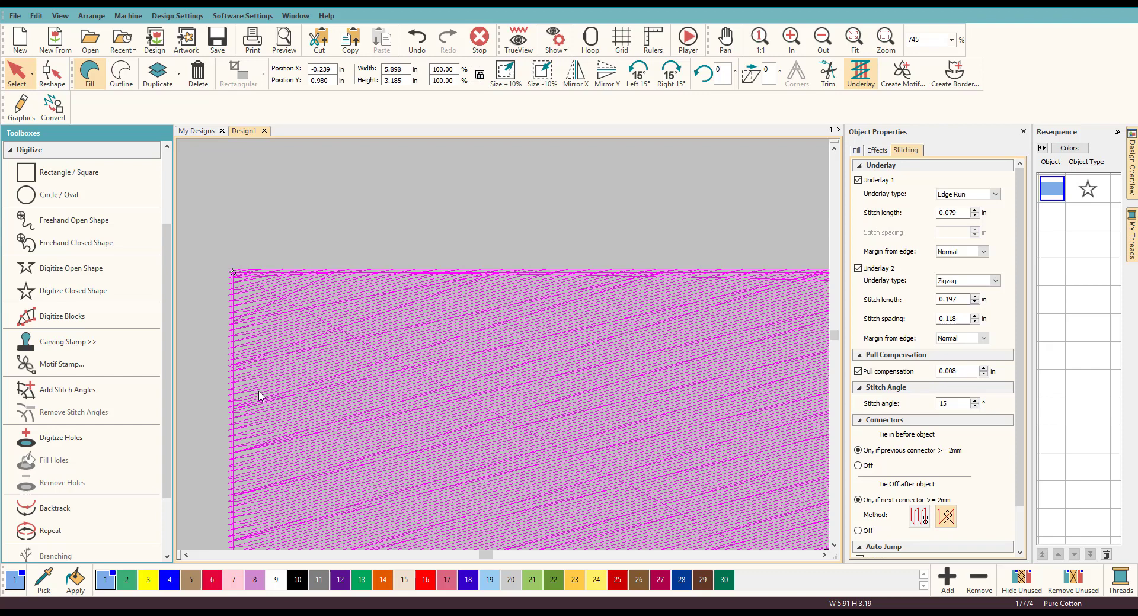
# Step: Change the Edge Run margin from edge to Wide, then settle on Medium
pyautogui.click(983, 253)
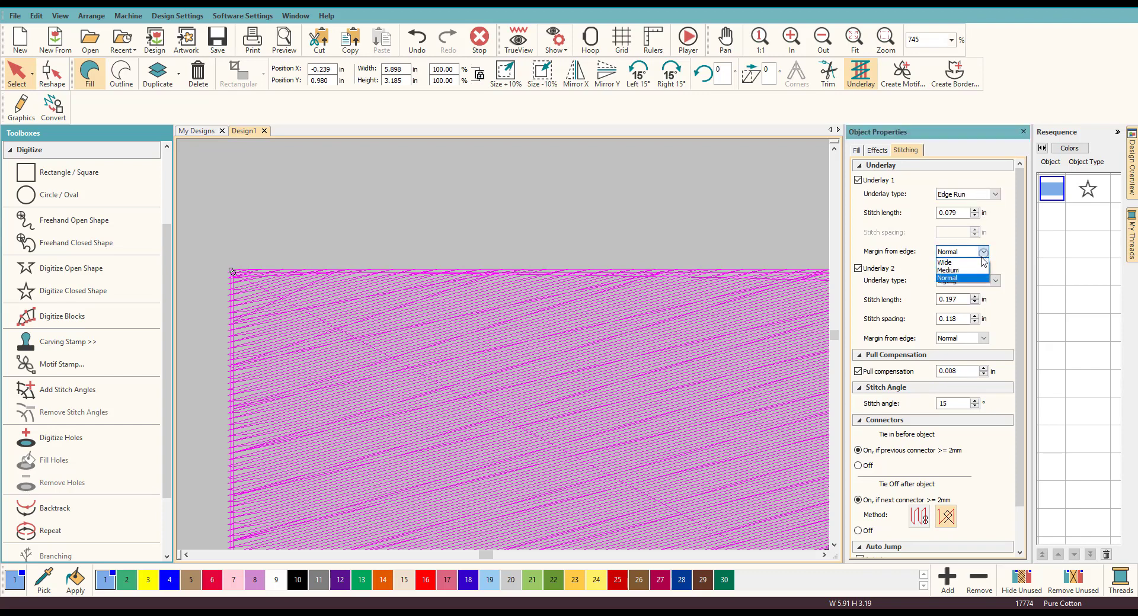
pyautogui.click(948, 262)
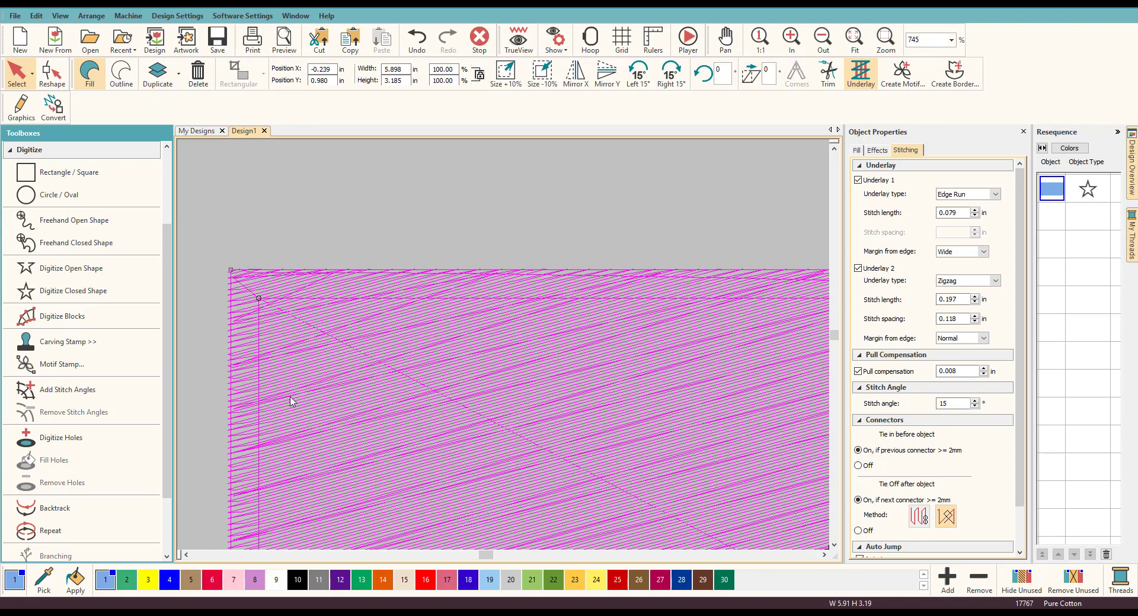
pyautogui.click(972, 251)
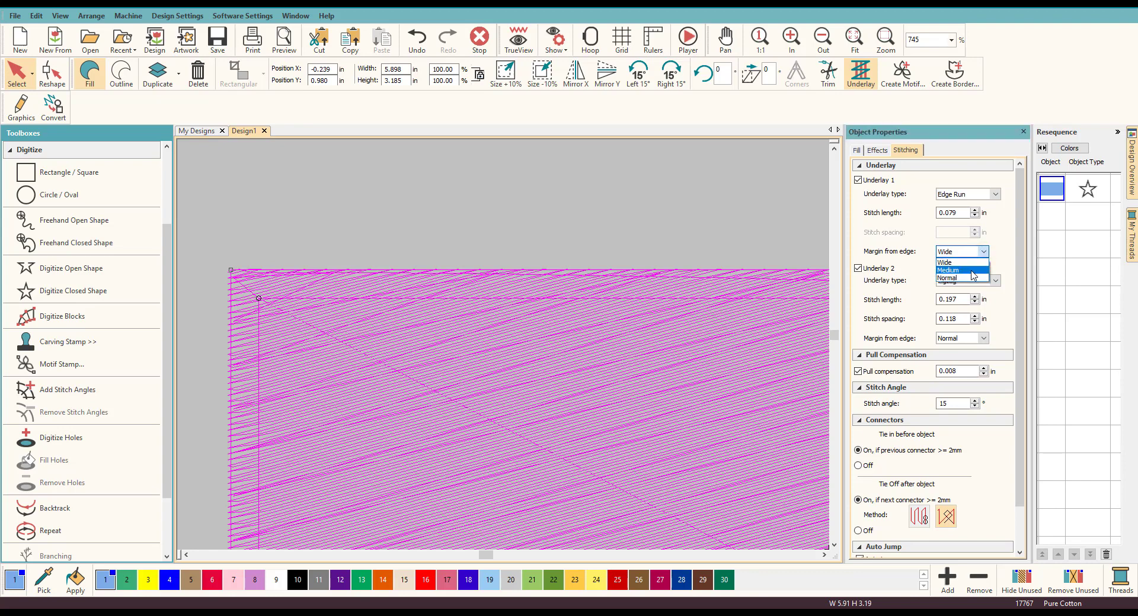
pyautogui.click(972, 276)
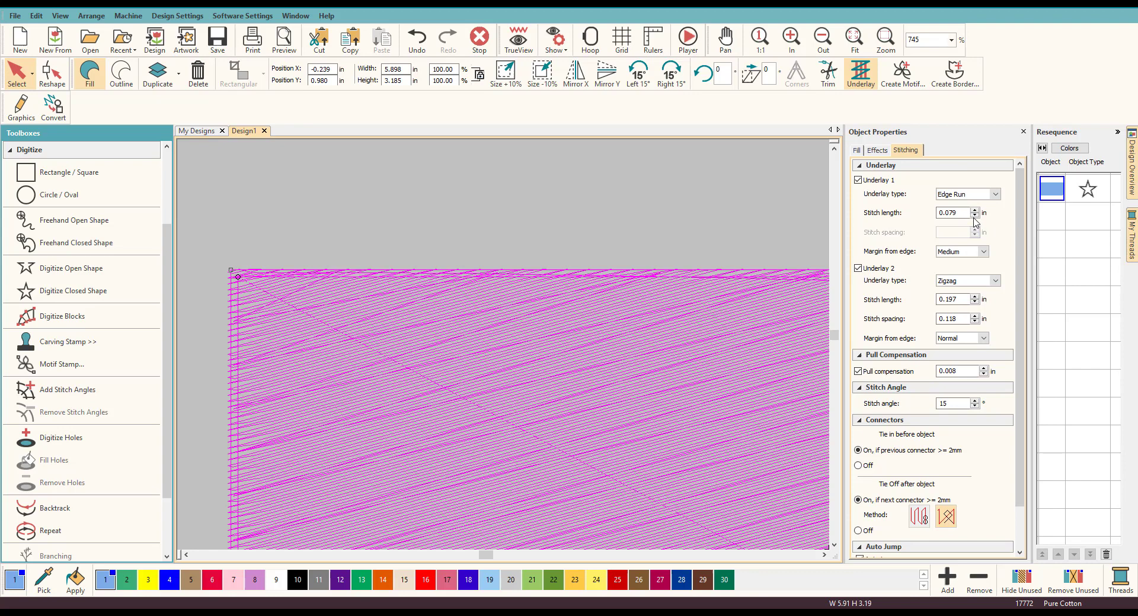
# Step: Try Wide, Normal and Medium for the Edge Run margin from edge, finishing on Wide
pyautogui.click(983, 253)
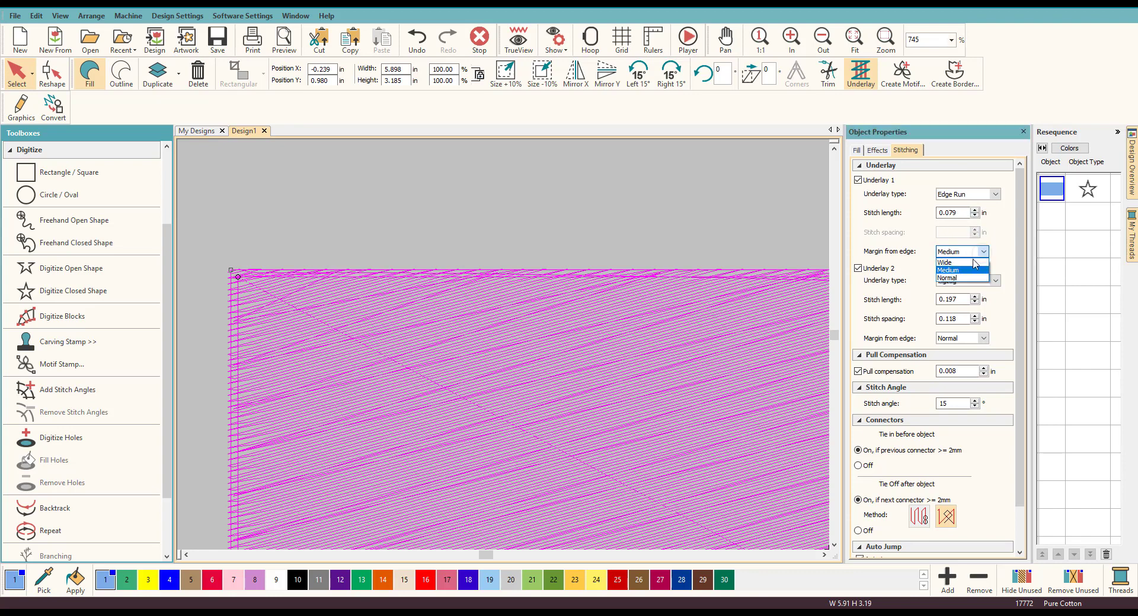
pyautogui.click(967, 273)
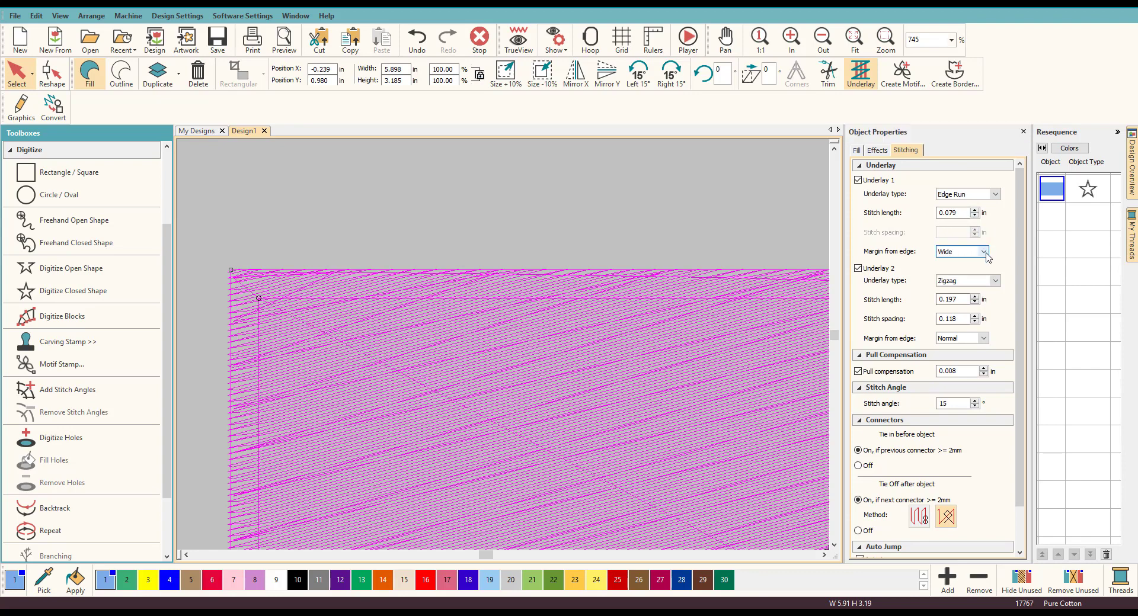
pyautogui.click(983, 253)
pyautogui.click(939, 261)
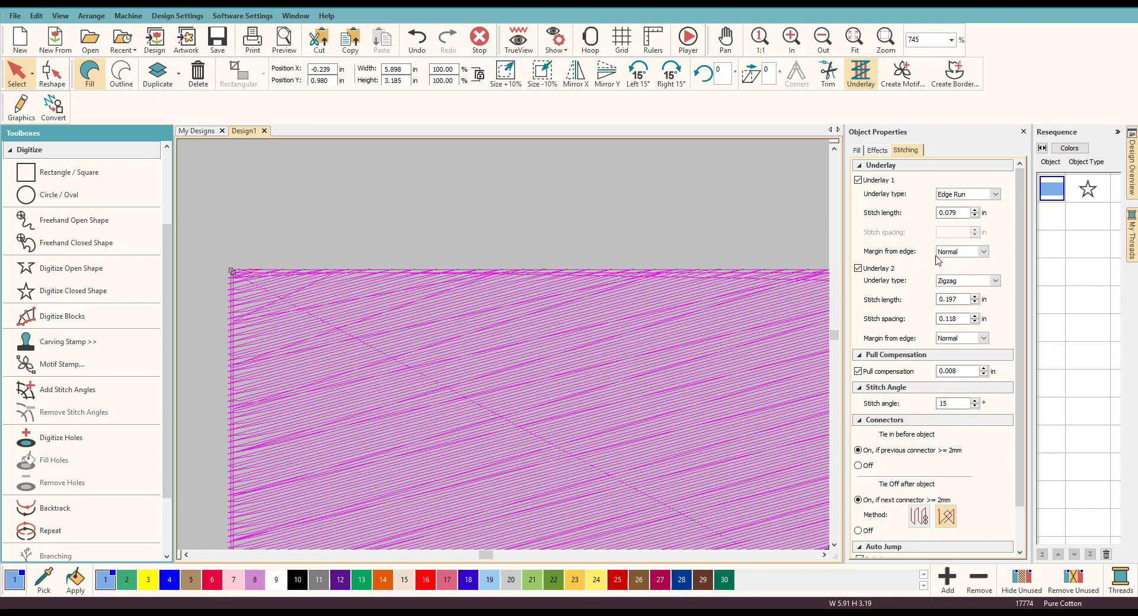
pyautogui.click(983, 253)
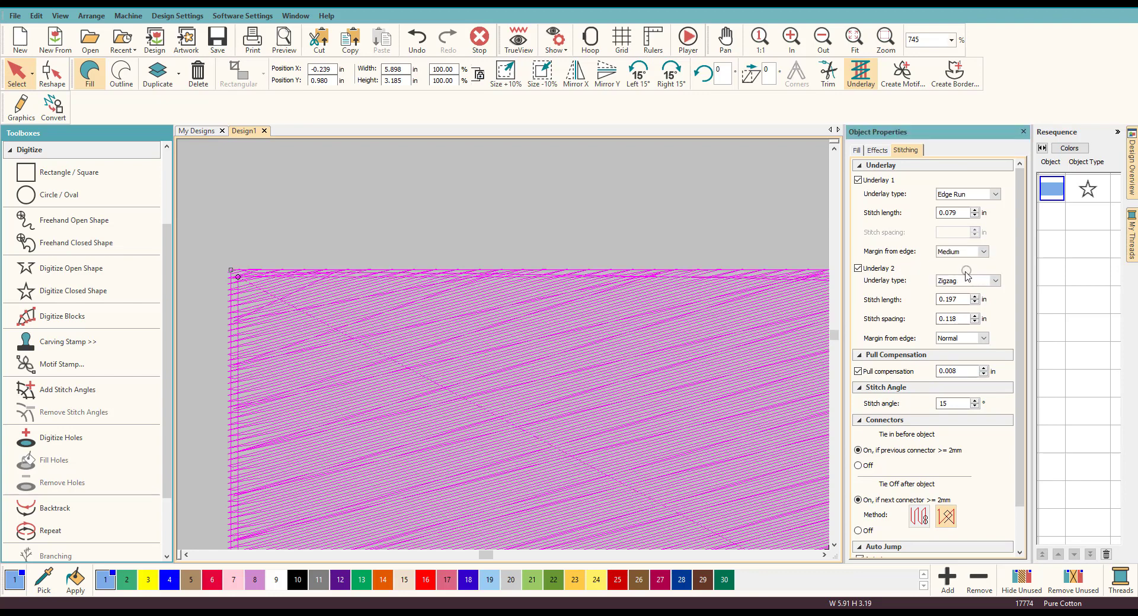
pyautogui.click(966, 251)
pyautogui.click(960, 274)
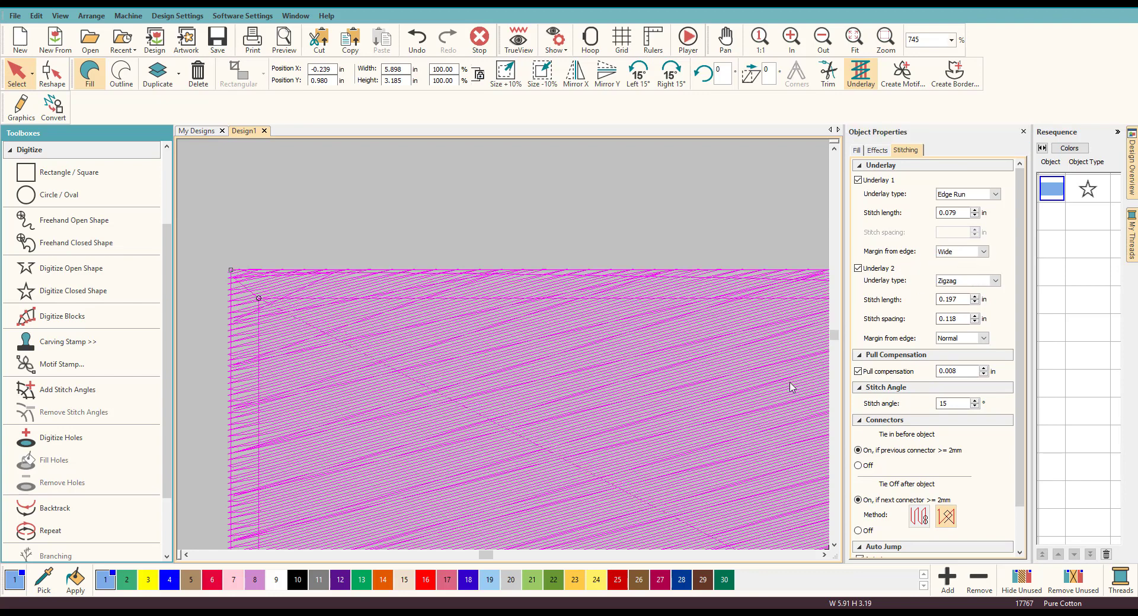